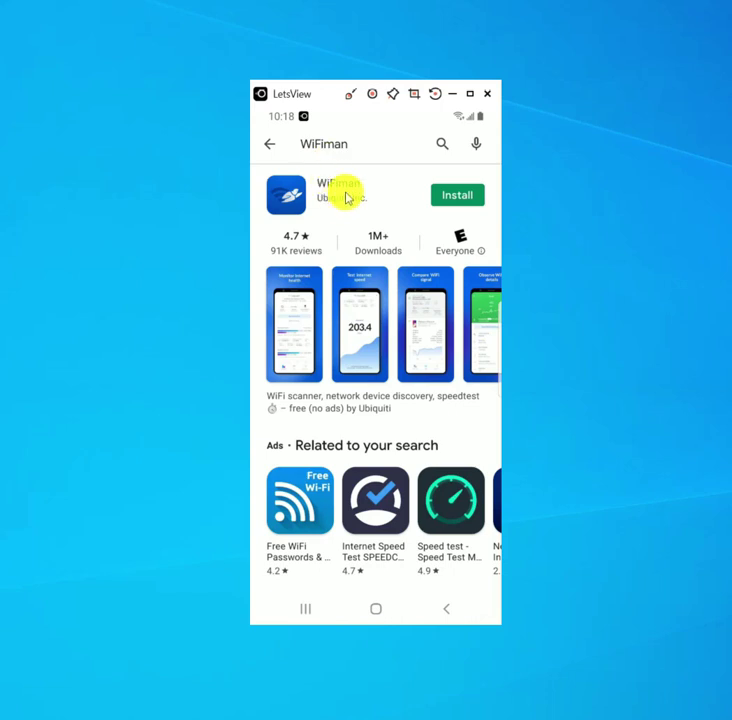
Start installing Ubiquiti's WiFiman app from its Play Store search result
{"action": "scroll", "coordinate": [345, 197], "scroll_direction": "down", "scroll_amount": 1}
{"action": "scroll", "coordinate": [345, 197], "scroll_direction": "up", "scroll_amount": 1}
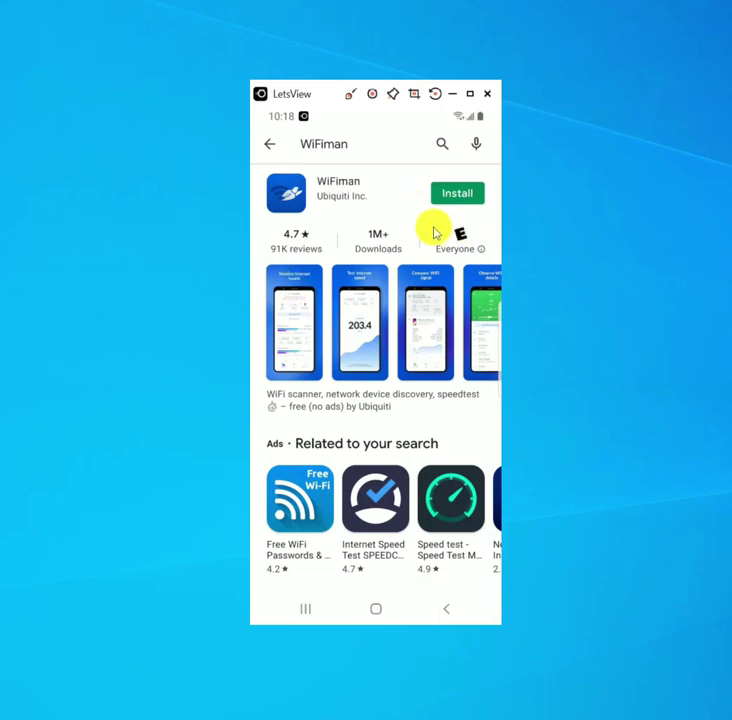
{"action": "left_click", "coordinate": [459, 197]}
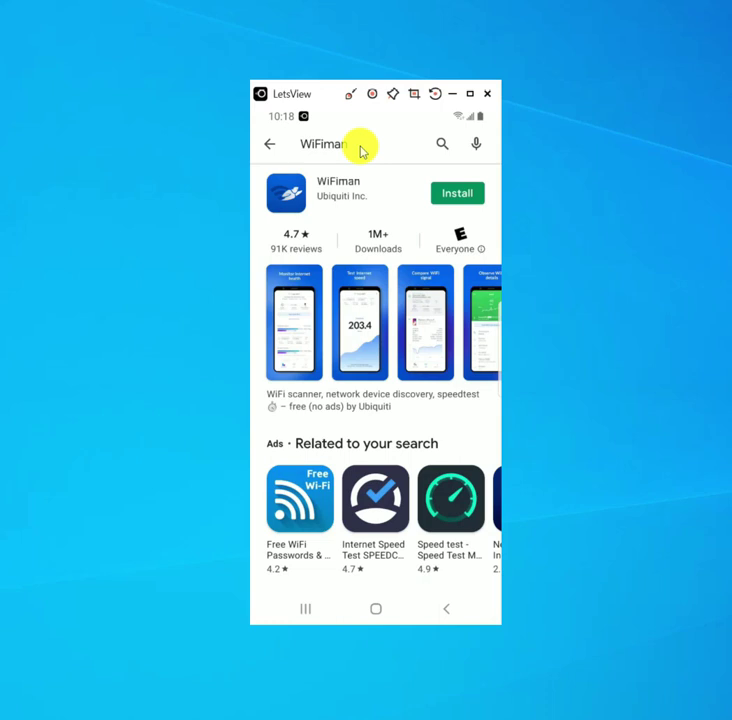
Finish the WiFiman install until the listing shows Installed with an Open button
{"action": "left_click", "coordinate": [461, 202]}
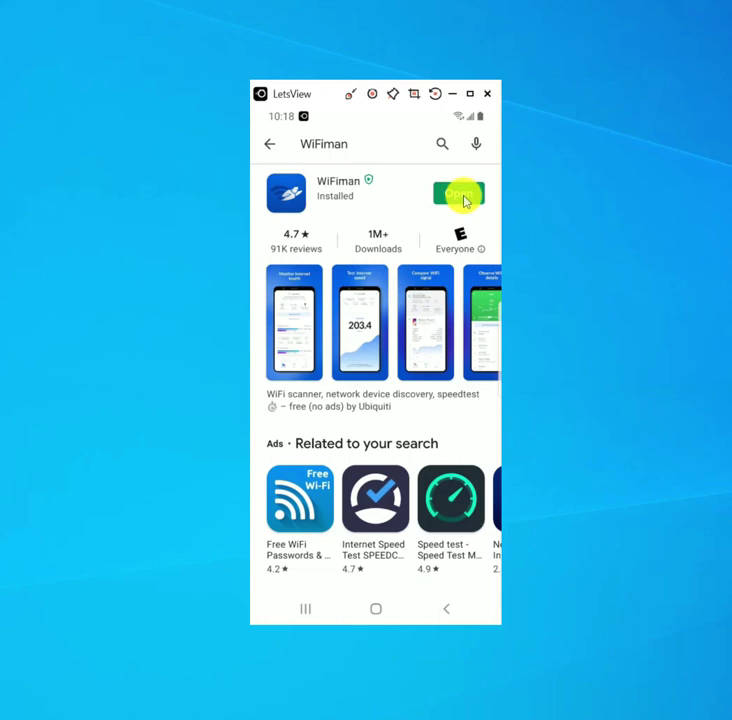
Open WiFiman, defer location permission, and close the Device-to-device Speed Test intro
{"action": "left_click", "coordinate": [462, 197]}
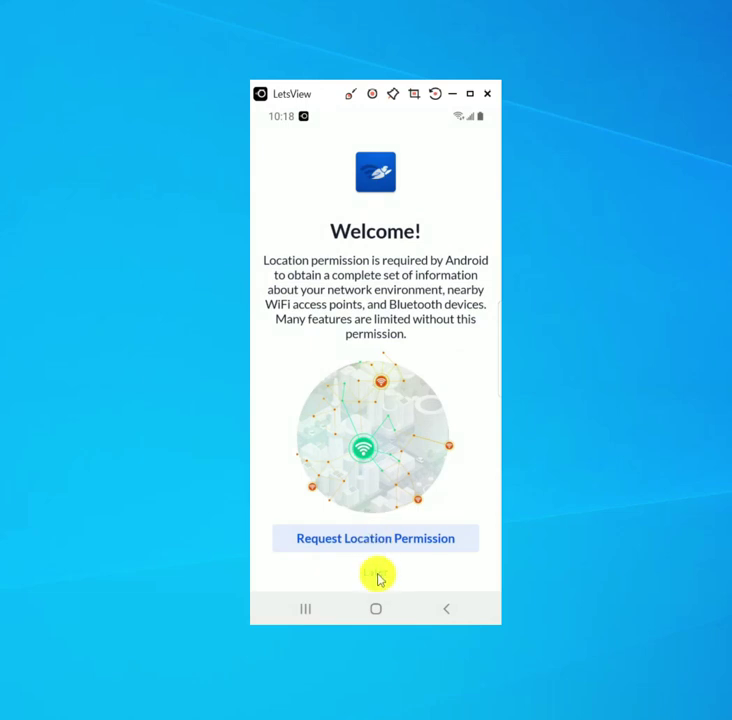
{"action": "left_click", "coordinate": [382, 574]}
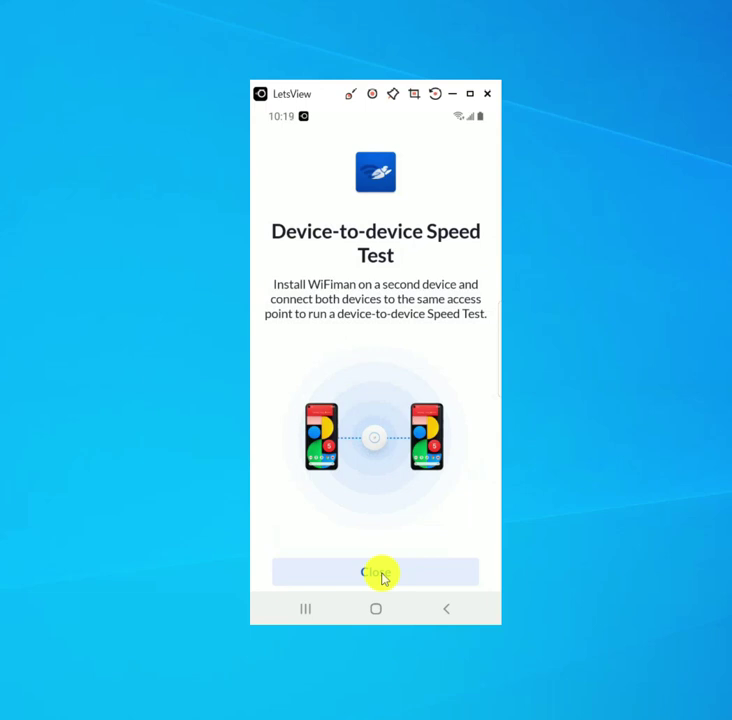
{"action": "left_click", "coordinate": [382, 574]}
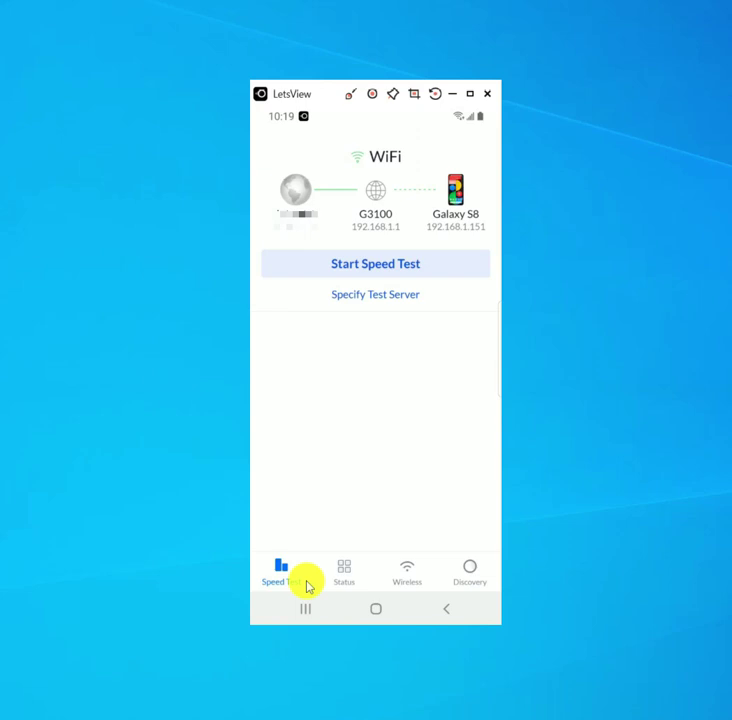
{"action": "left_click", "coordinate": [283, 578]}
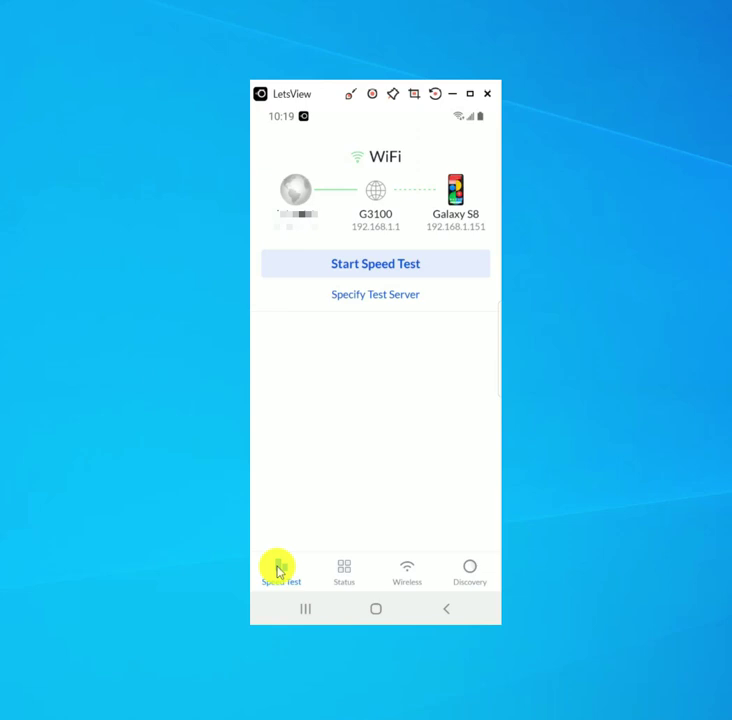
Run a speed test, getting 15.8 and 18.6 Mbps with 69 ms ping
{"action": "left_click", "coordinate": [392, 269]}
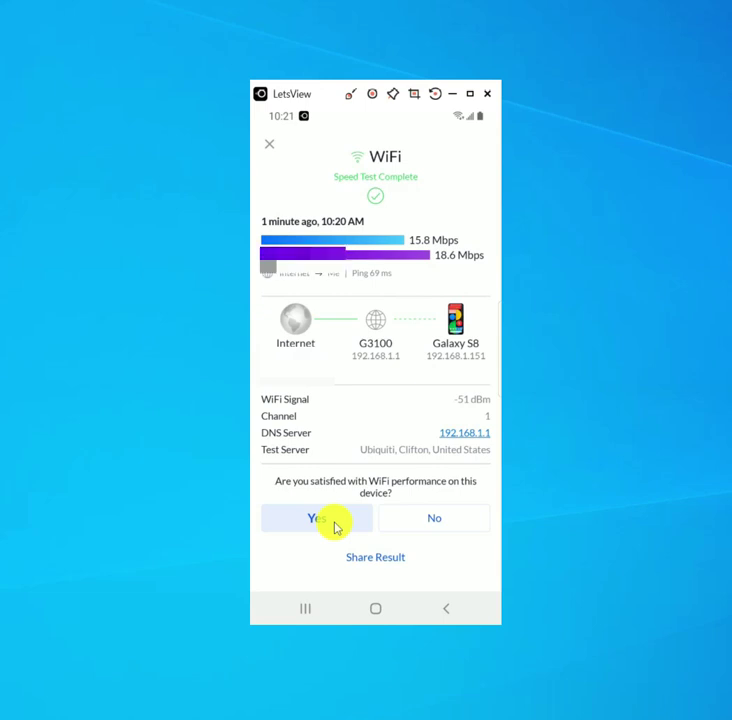
Answer Yes to the WiFi satisfaction question to close the results
{"action": "left_click", "coordinate": [446, 608]}
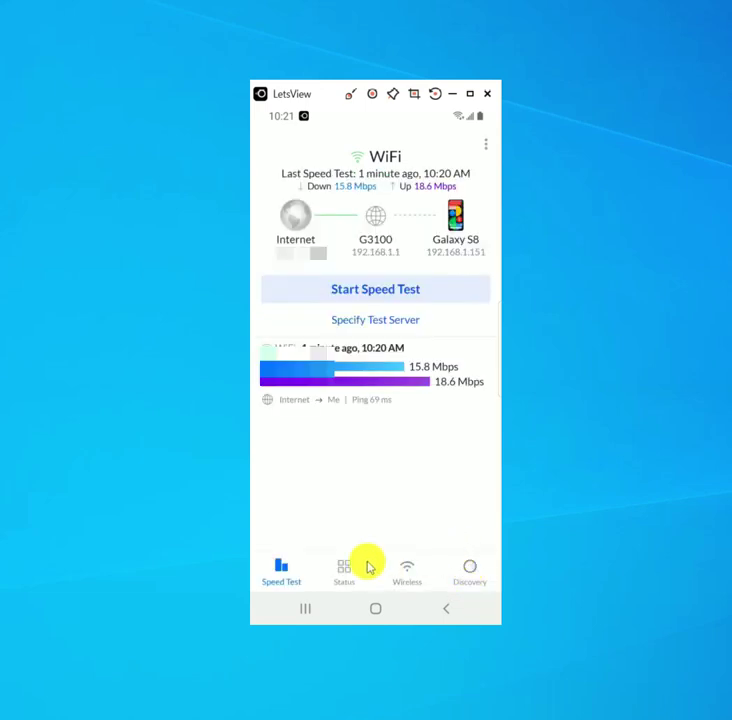
Show the Discovery device list, including the G3100 gateway and Galaxy S8, and rescan it
{"action": "left_click", "coordinate": [463, 573]}
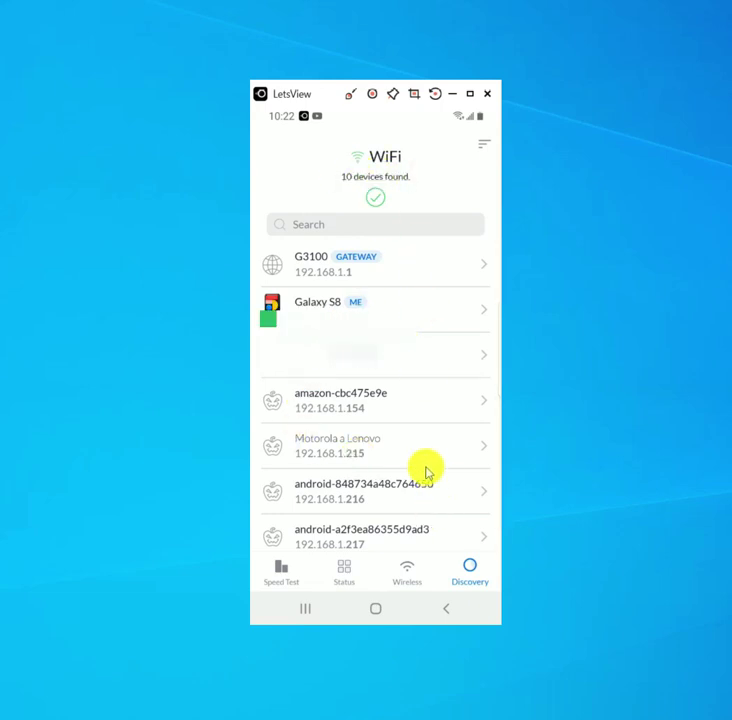
{"action": "left_click", "coordinate": [368, 203]}
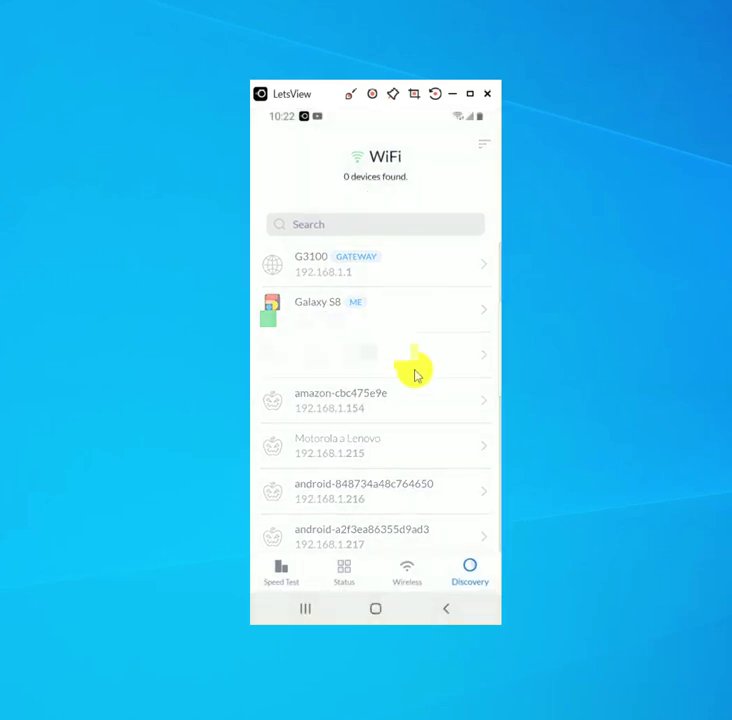
Rescan the Discovery list until 9 devices are found
{"action": "left_click", "coordinate": [456, 568]}
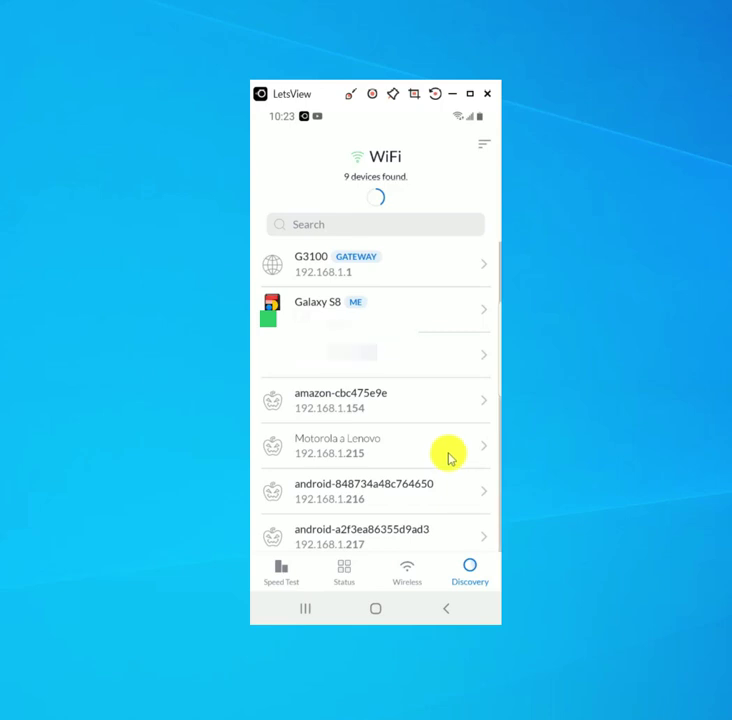